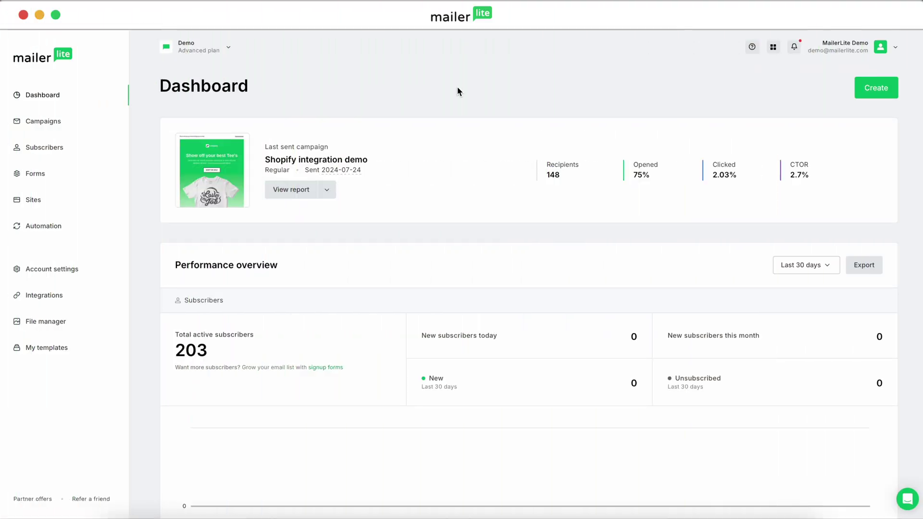
# - Add mailerlitedemo.site as a sending domain under Account settings > Domains, using an address on that domain
pyautogui.click(65, 268)
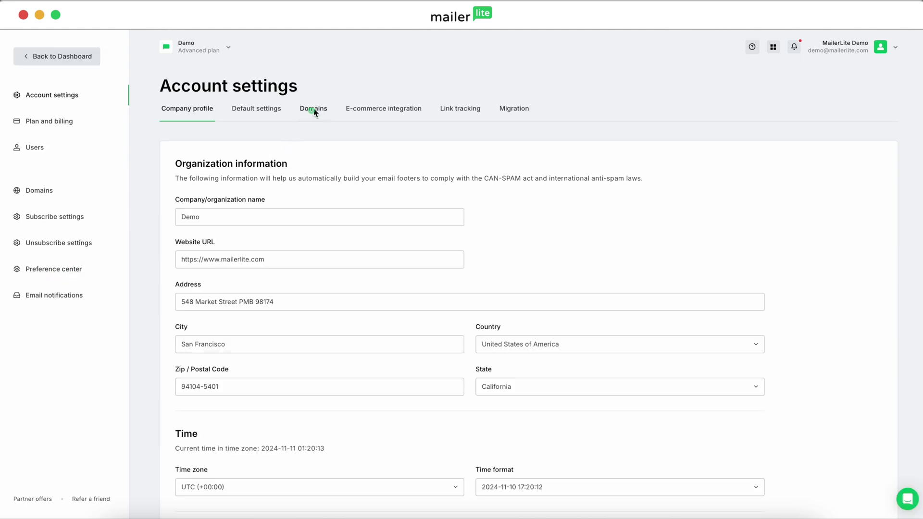
pyautogui.click(313, 110)
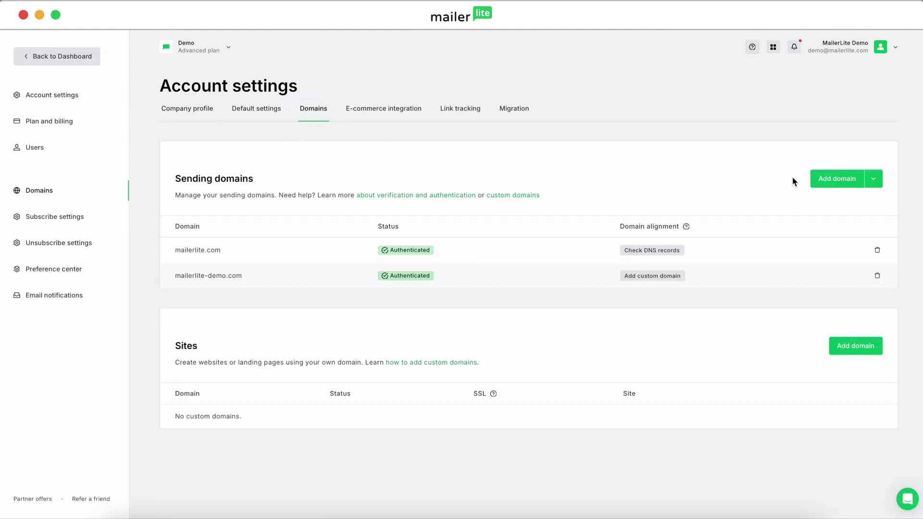
pyautogui.click(816, 181)
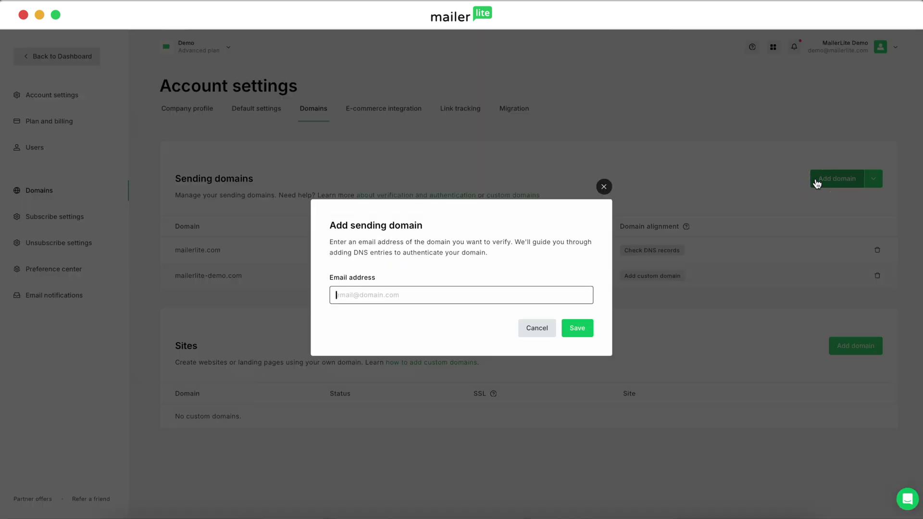
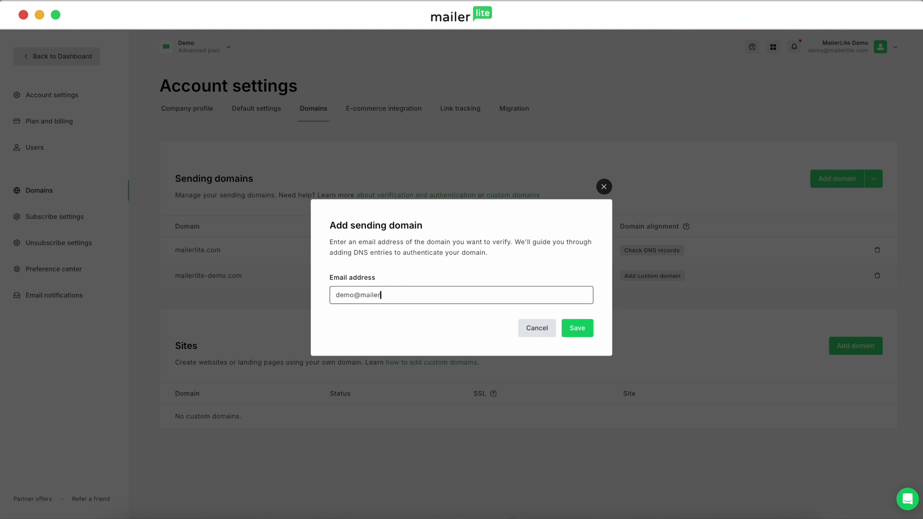
pyautogui.click(578, 330)
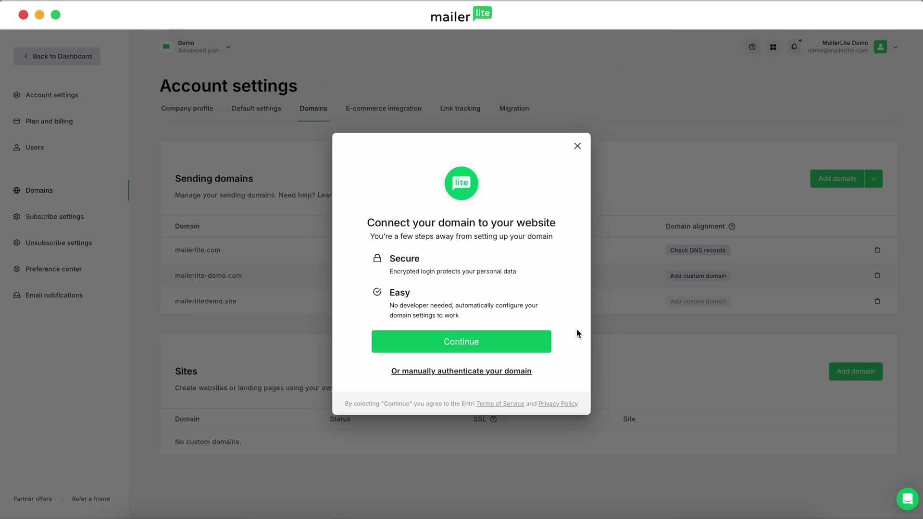
# - Choose automatic domain setup and authorize the connection through IONOS
pyautogui.click(490, 348)
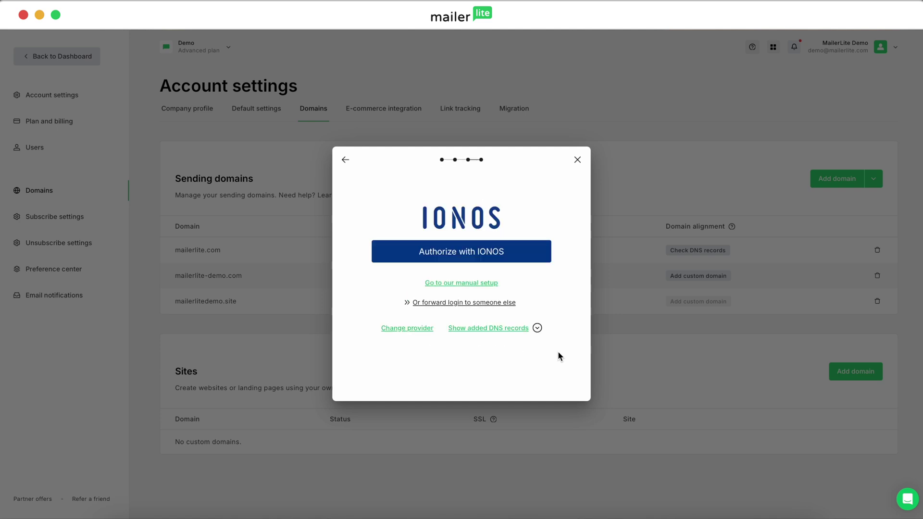
pyautogui.click(481, 254)
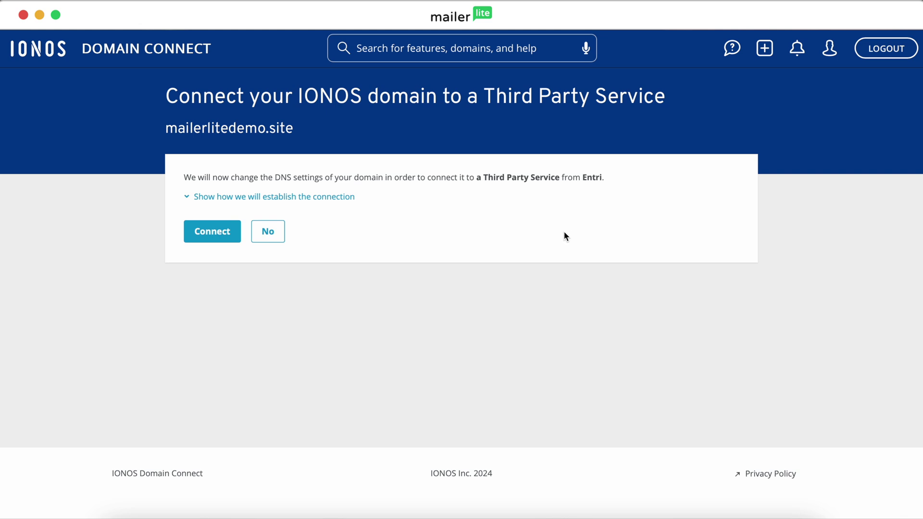
# - Approve Entri's DNS changes for mailerlitedemo.site in IONOS and dismiss MailerLite's configured confirmation
pyautogui.click(224, 240)
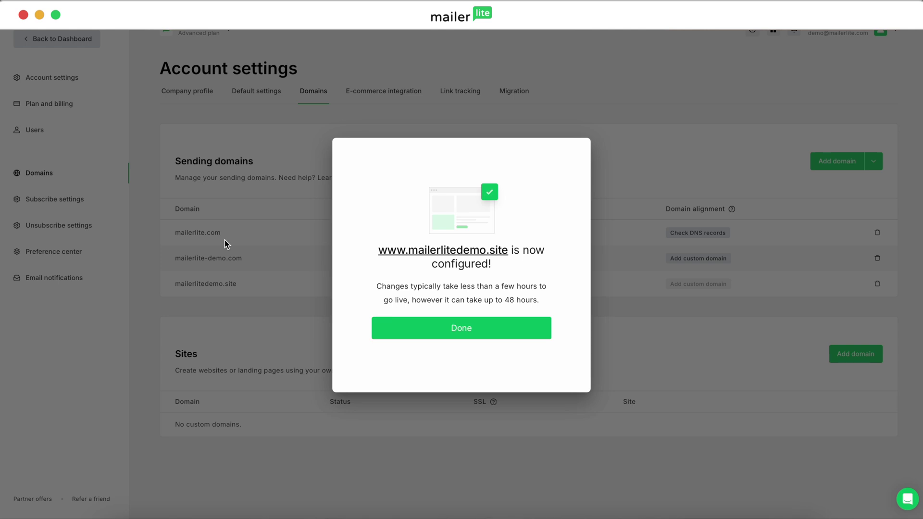
pyautogui.click(501, 329)
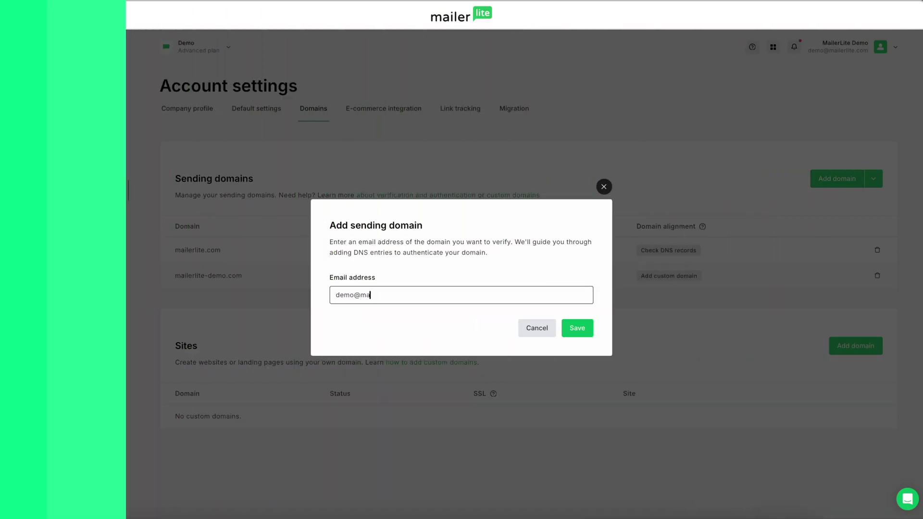
# - Complete the sender address on mailerlitedemo.site and submit it as a sending domain
pyautogui.write('ilerlitedemo.site')
pyautogui.press('Return')
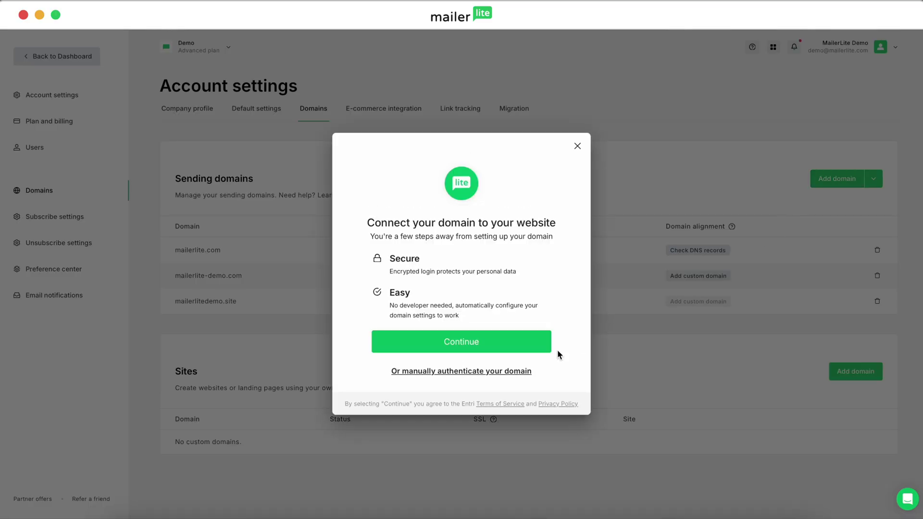
# - Switch mailerlitedemo.site to manual authentication to reveal its CNAME record values
pyautogui.click(504, 372)
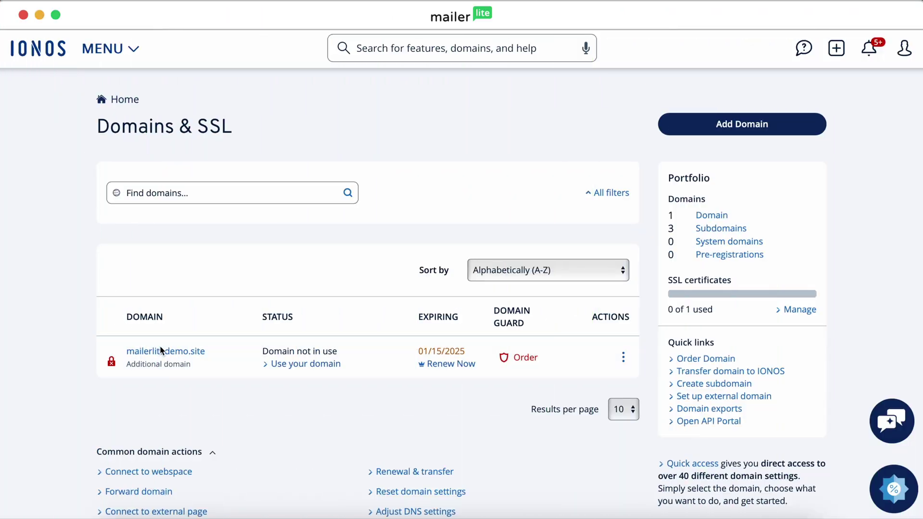
# - Review mailerlitedemo.site's existing DNS records in IONOS and begin adding a new record
pyautogui.click(167, 352)
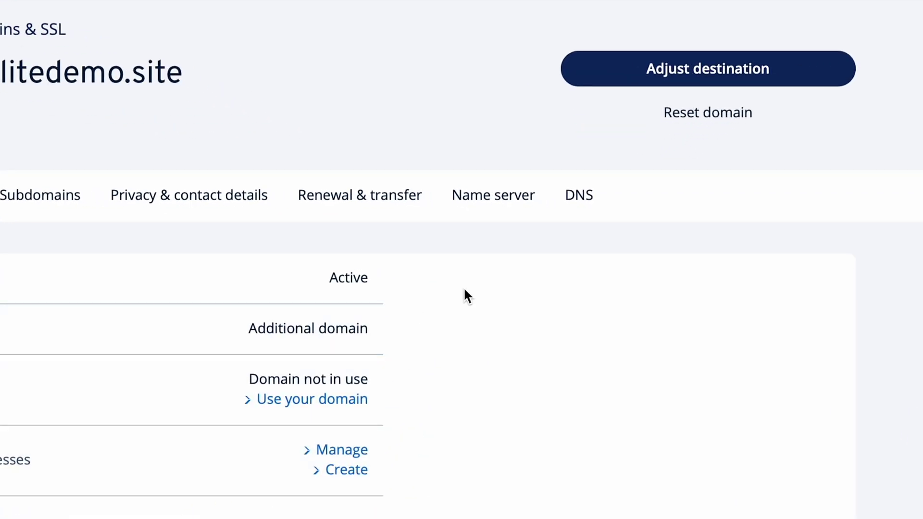
pyautogui.click(578, 203)
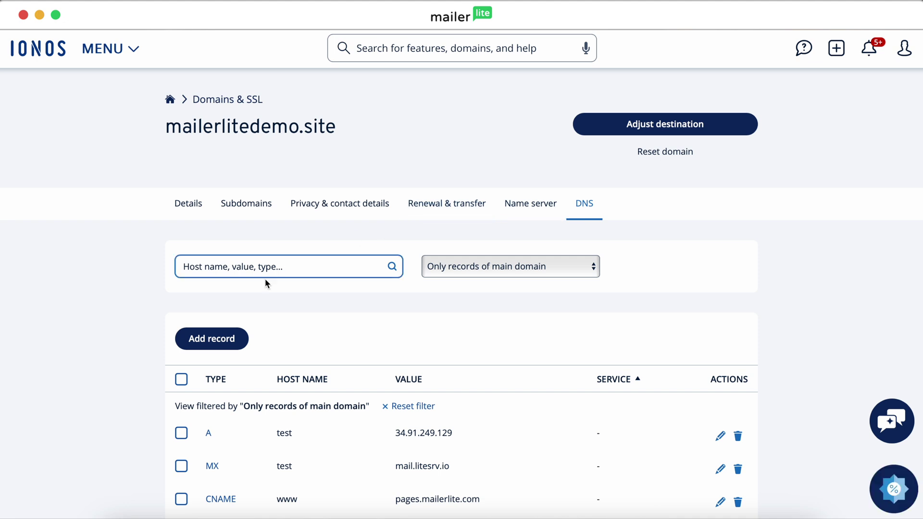
pyautogui.scroll(-2, 136, 358)
pyautogui.scroll(-5, 137, 358)
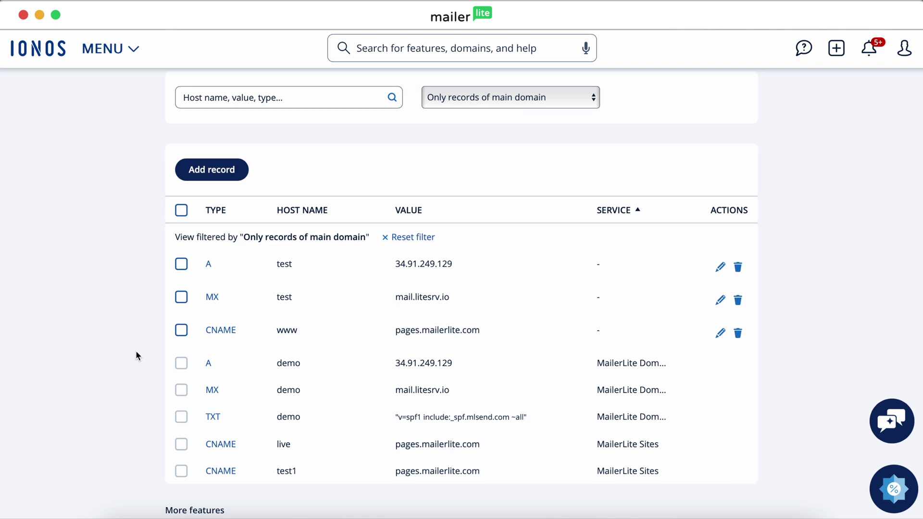
pyautogui.click(215, 177)
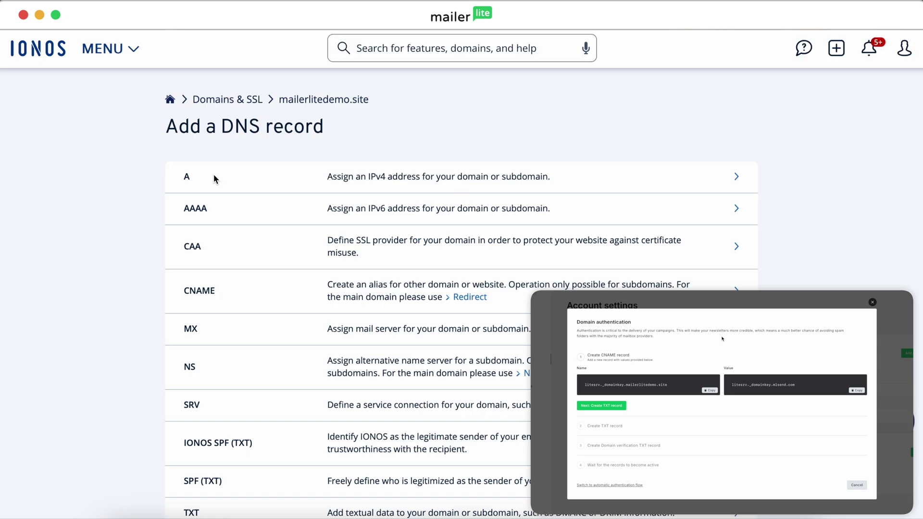
# - Create CNAME litesrv._domainkey pointing to litesrv._domainkey.mlsend.com, then advance MailerLite to the TXT step
pyautogui.scroll(-3, 215, 178)
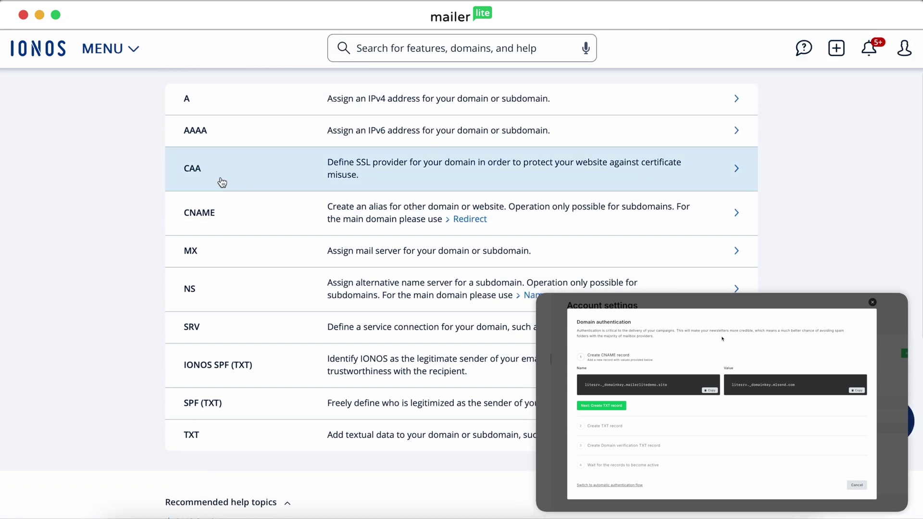
pyautogui.click(588, 211)
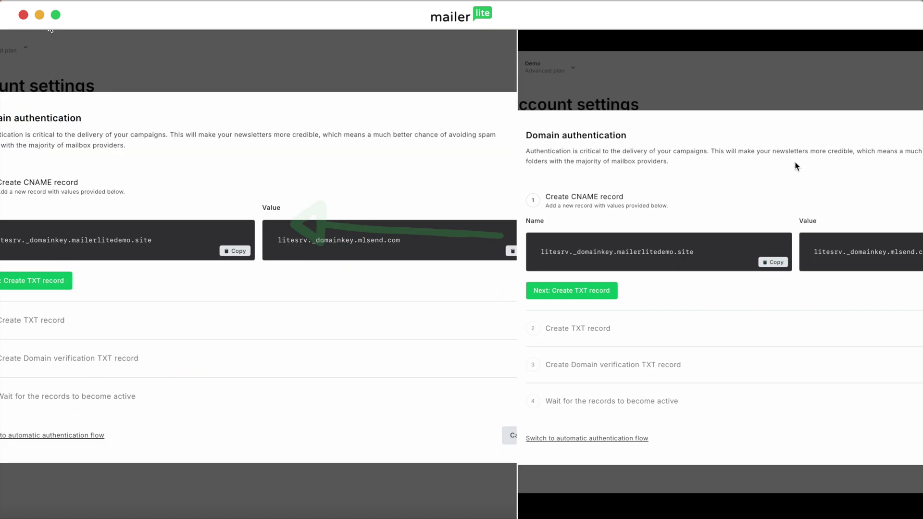
pyautogui.click(437, 251)
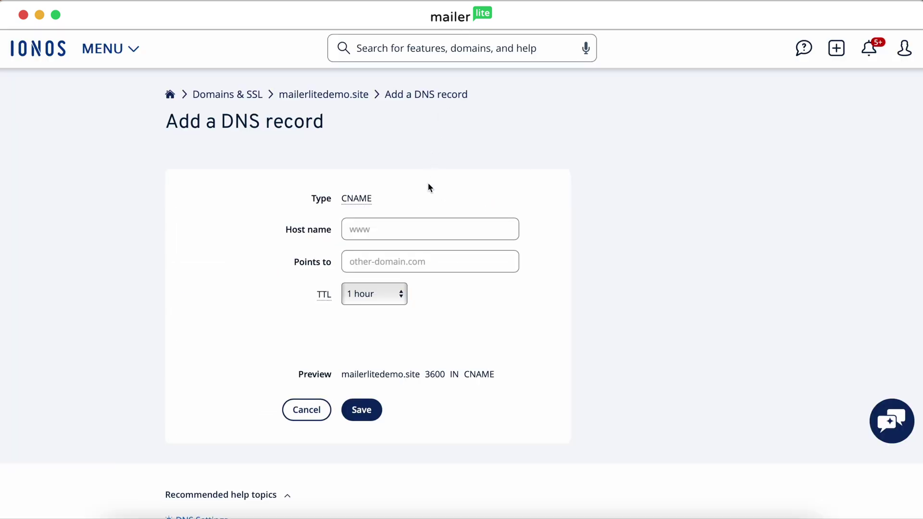
pyautogui.click(423, 225)
pyautogui.press('super+v')
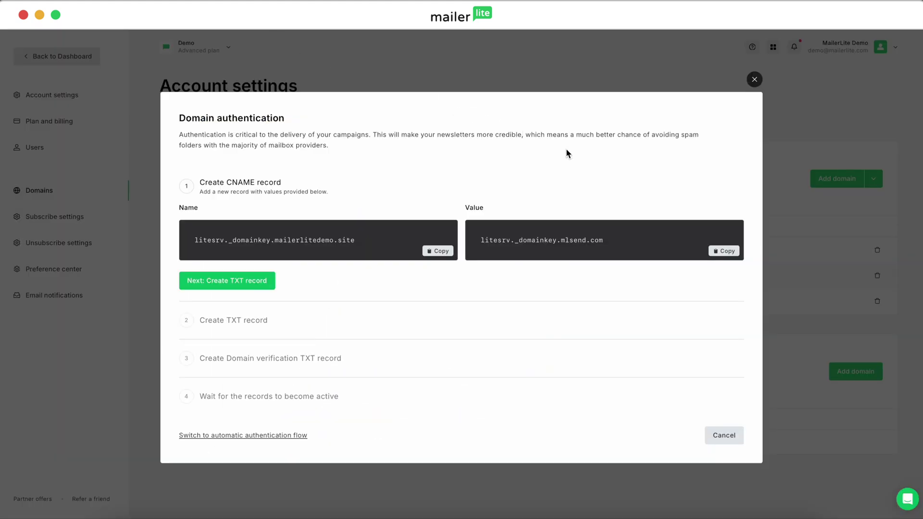
pyautogui.click(721, 253)
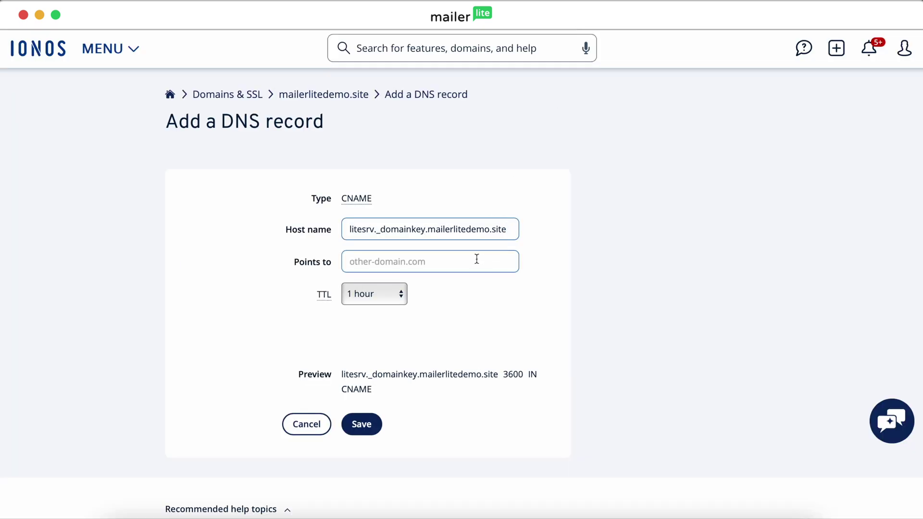
pyautogui.click(476, 259)
pyautogui.press('super+v')
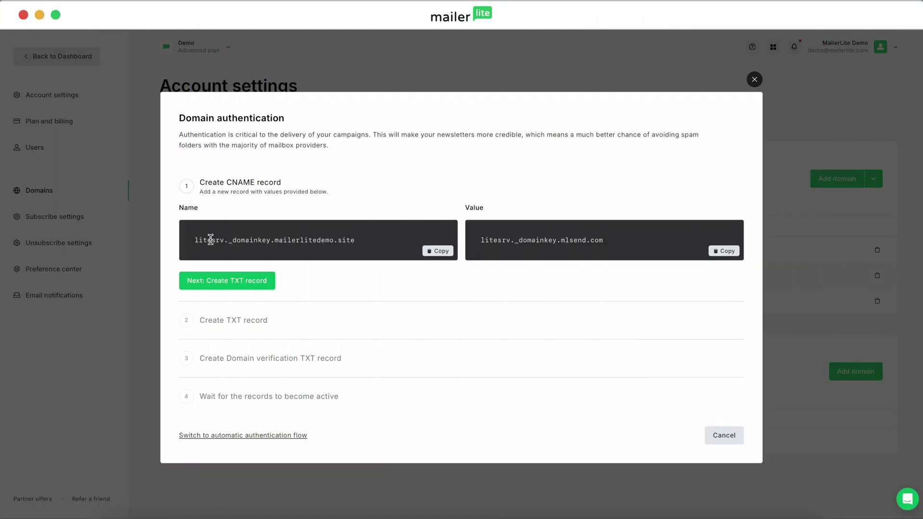
pyautogui.click(206, 284)
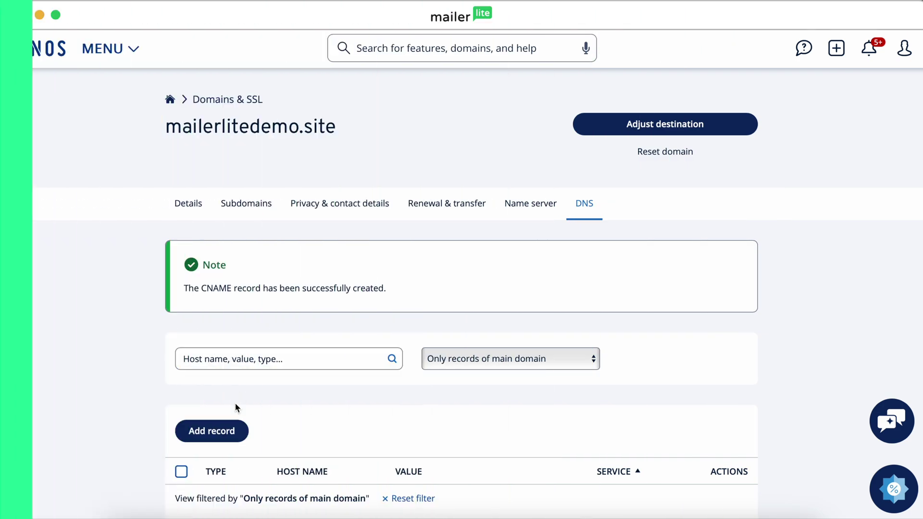
# - Save an IONOS TXT record for host @ with value v=spf1 a mx include:_spf.mlsend.com ?all
pyautogui.click(228, 430)
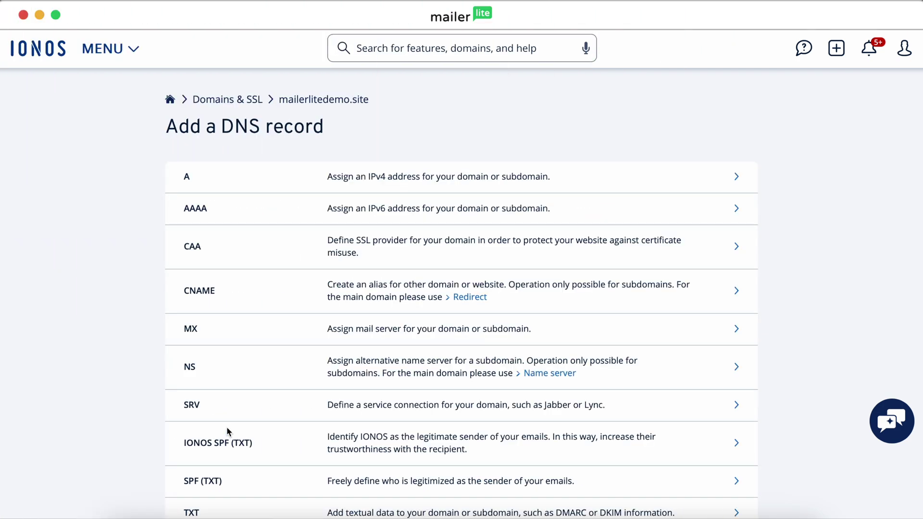
pyautogui.scroll(-3, 226, 427)
pyautogui.click(310, 393)
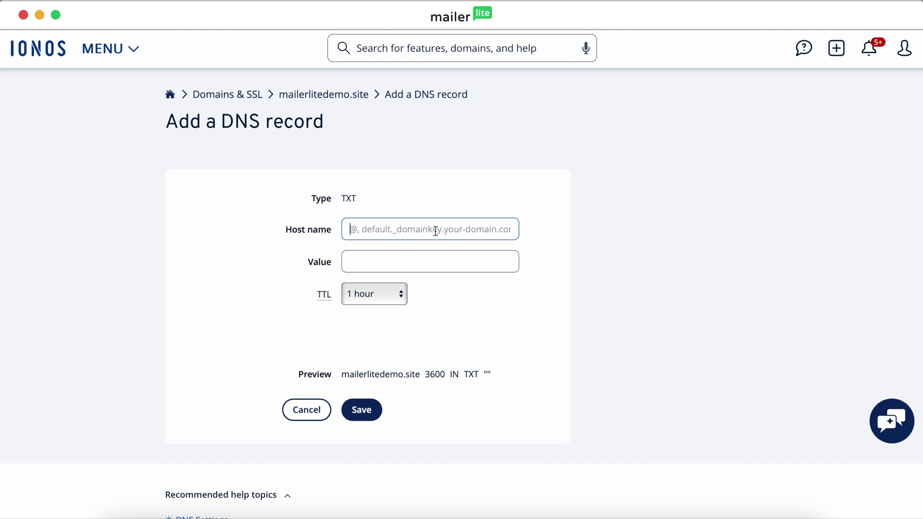
pyautogui.write('@')
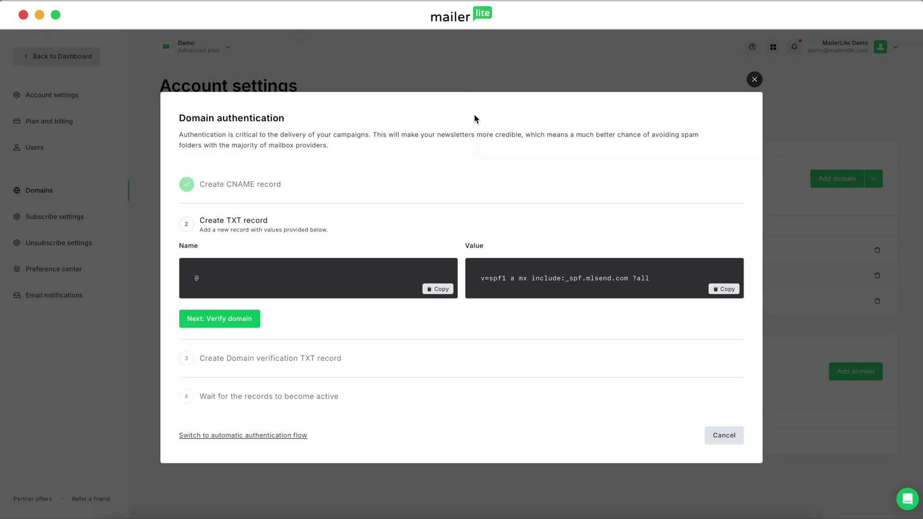
pyautogui.click(720, 289)
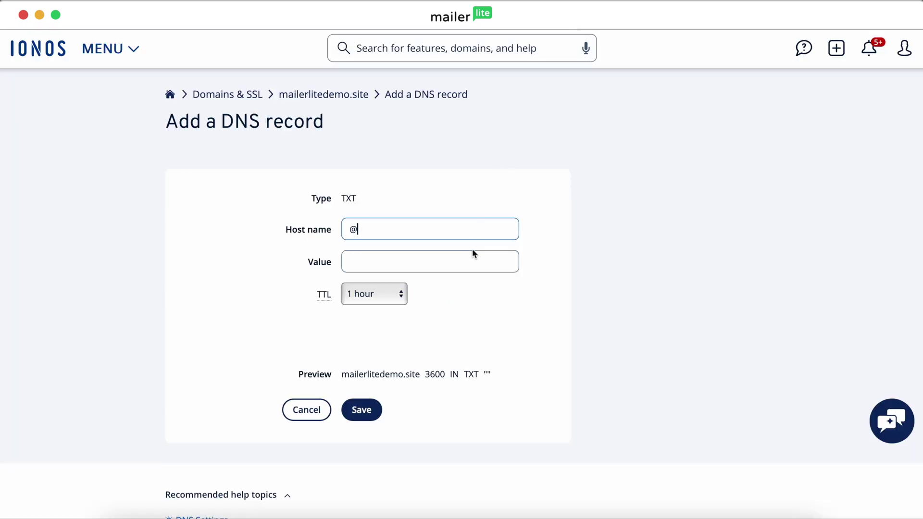
pyautogui.press('super+v')
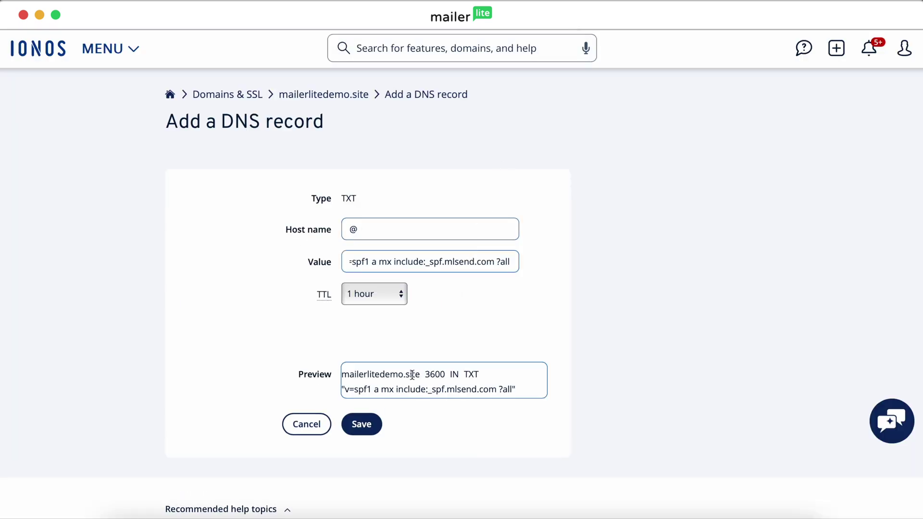
pyautogui.click(362, 429)
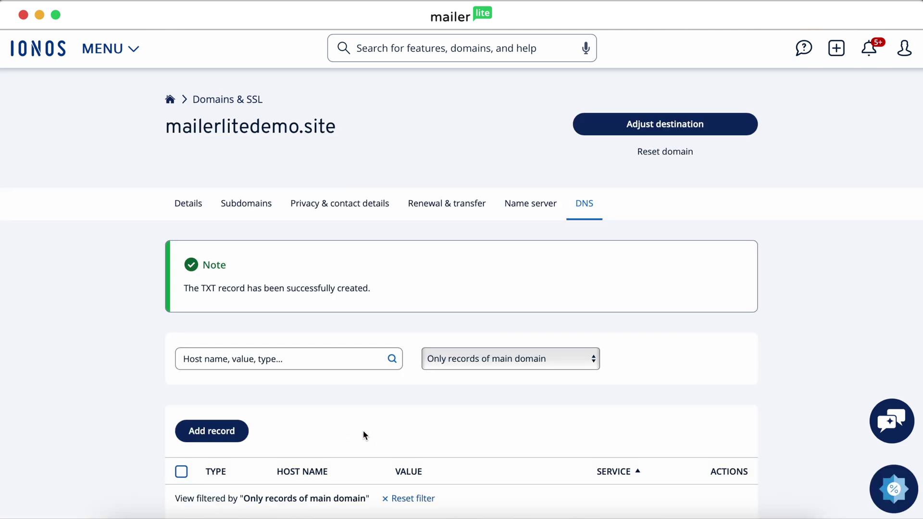
# - Save a second @ TXT record in IONOS holding MailerLite's domain-verification value
pyautogui.click(198, 31)
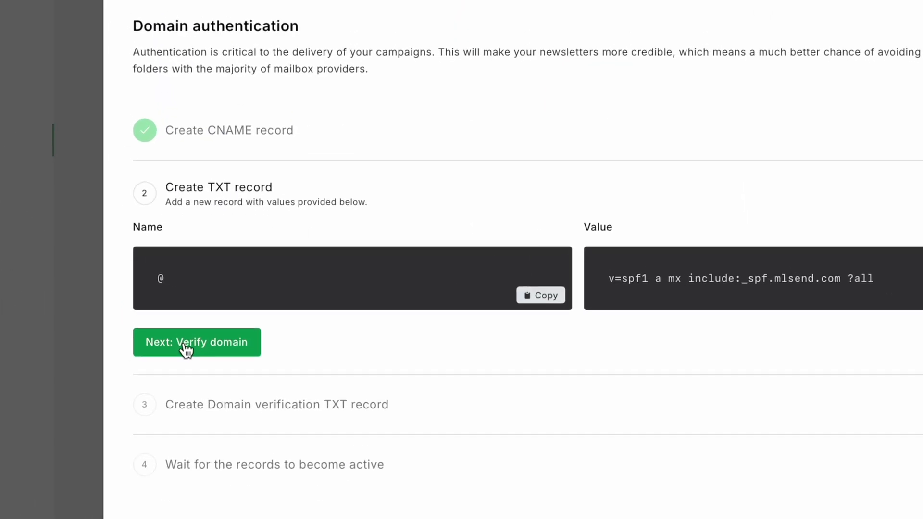
pyautogui.click(212, 320)
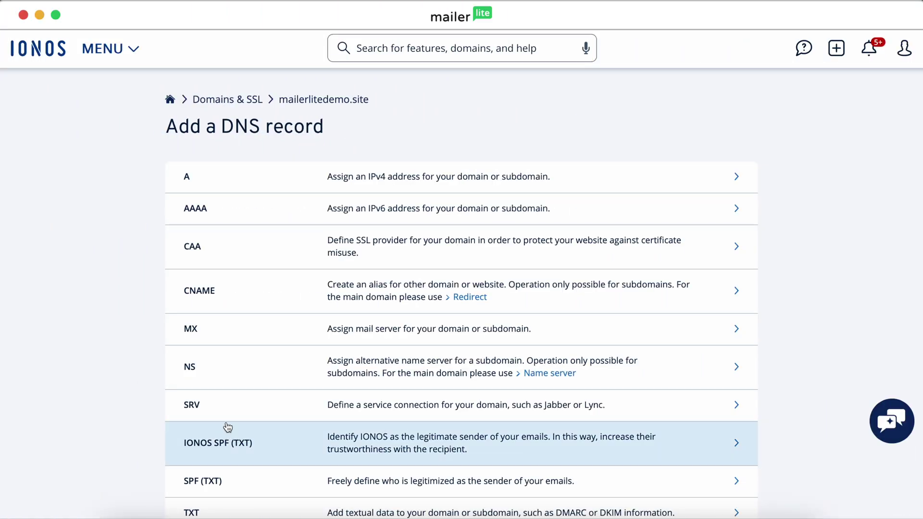
pyautogui.scroll(-3, 263, 412)
pyautogui.click(267, 407)
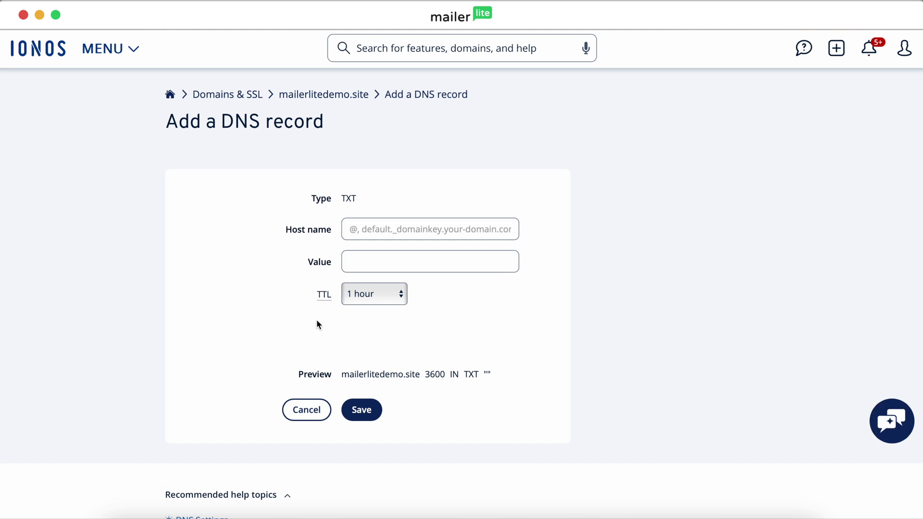
pyautogui.click(381, 236)
pyautogui.write('@')
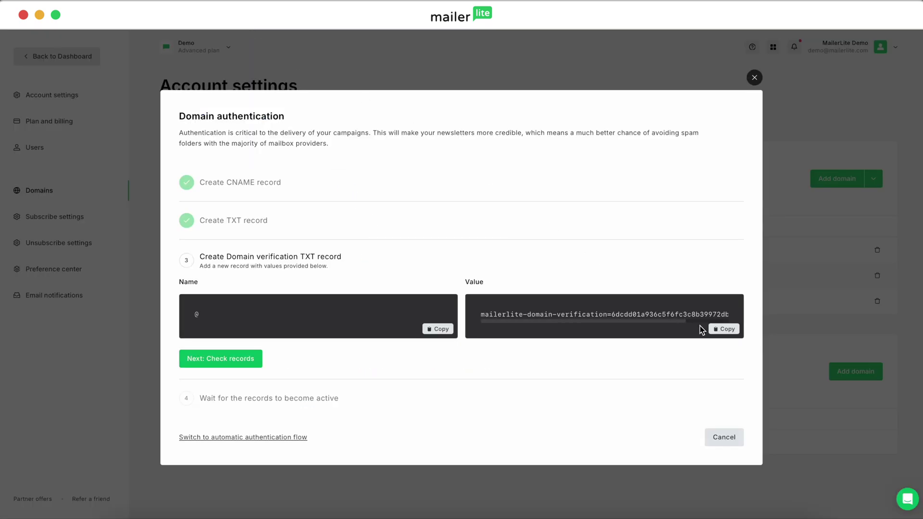
pyautogui.click(712, 332)
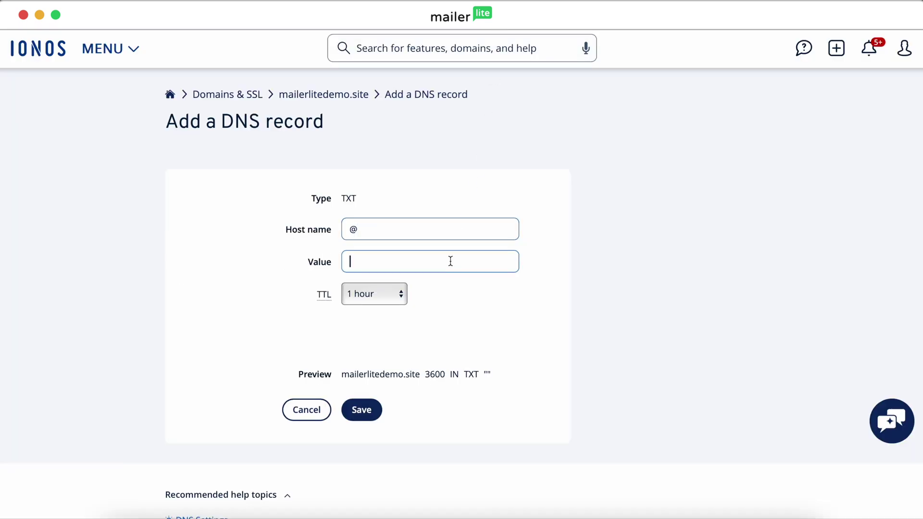
pyautogui.press('super+v')
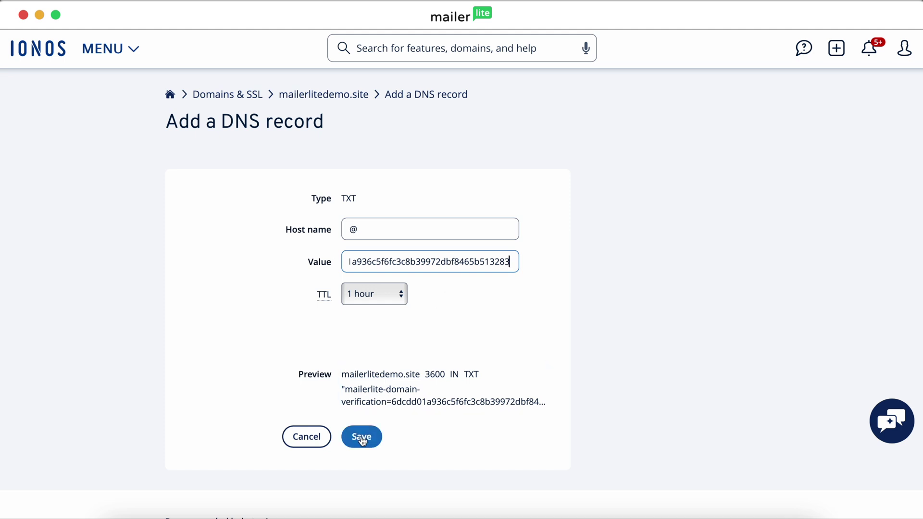
pyautogui.click(362, 436)
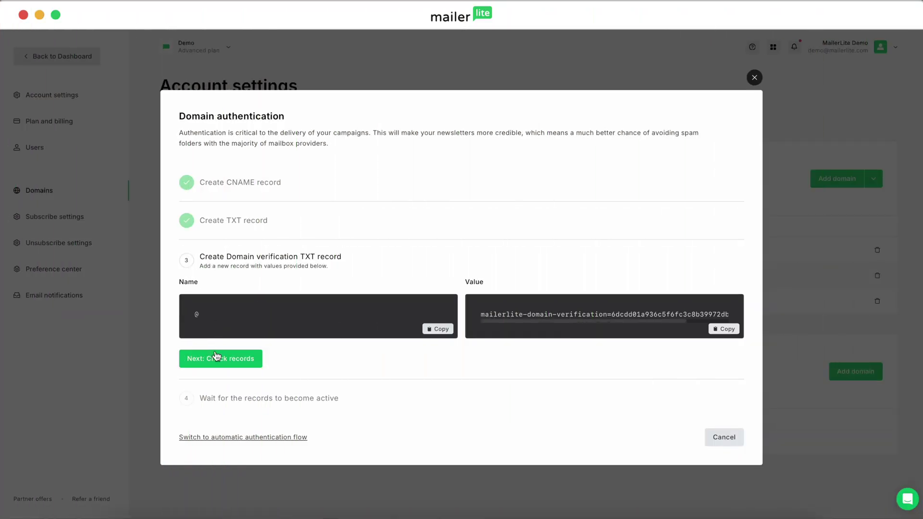
# - Have MailerLite check the new DNS records, then close the Domain authentication dialog
pyautogui.click(215, 358)
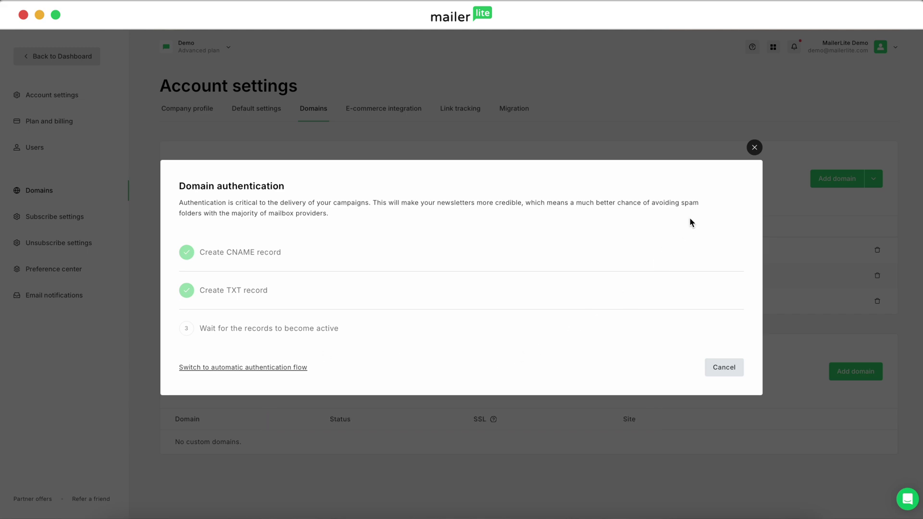
pyautogui.click(754, 147)
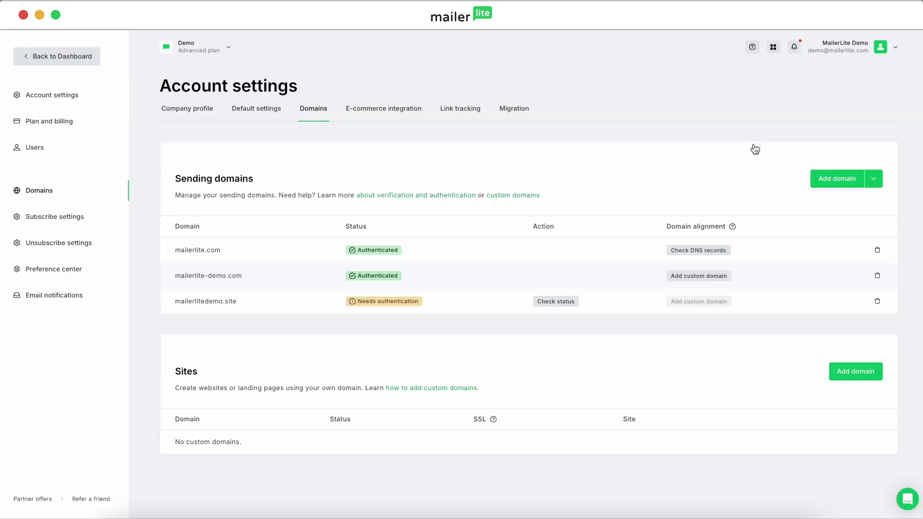